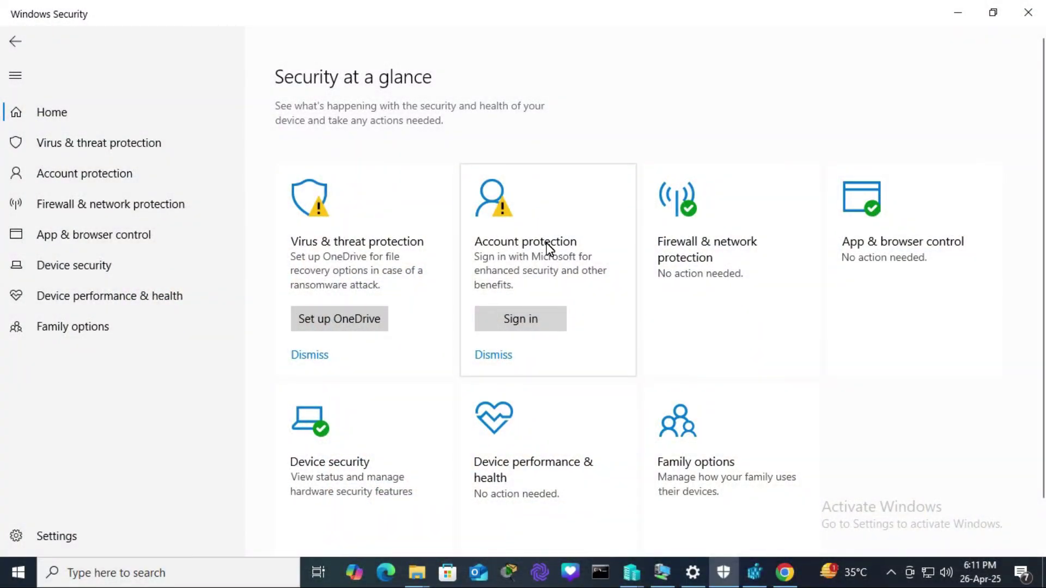
# Go to App & browser control and open its Reputation-based protection settings
pyautogui.click(106, 235)
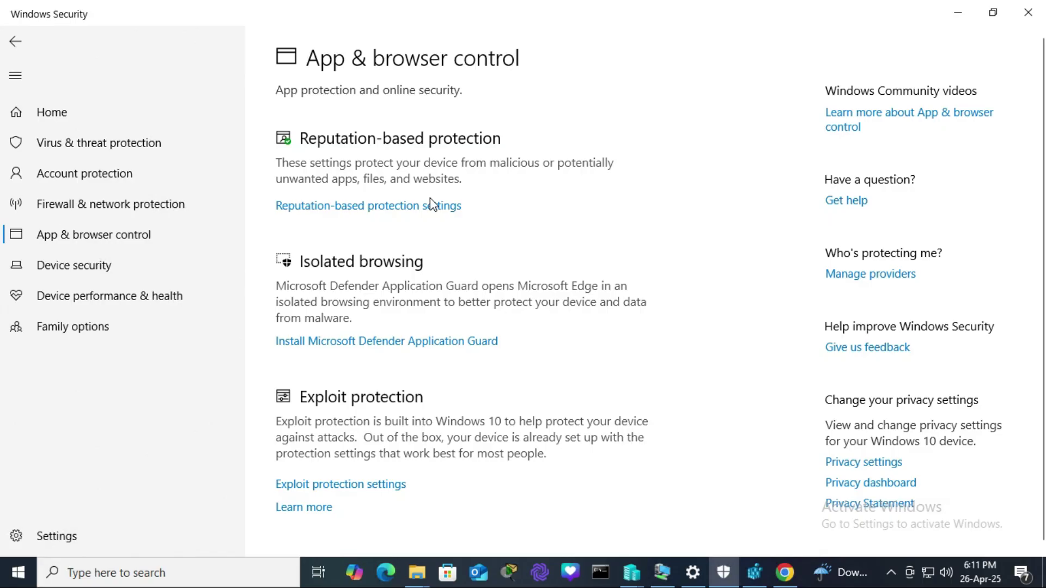
pyautogui.click(400, 209)
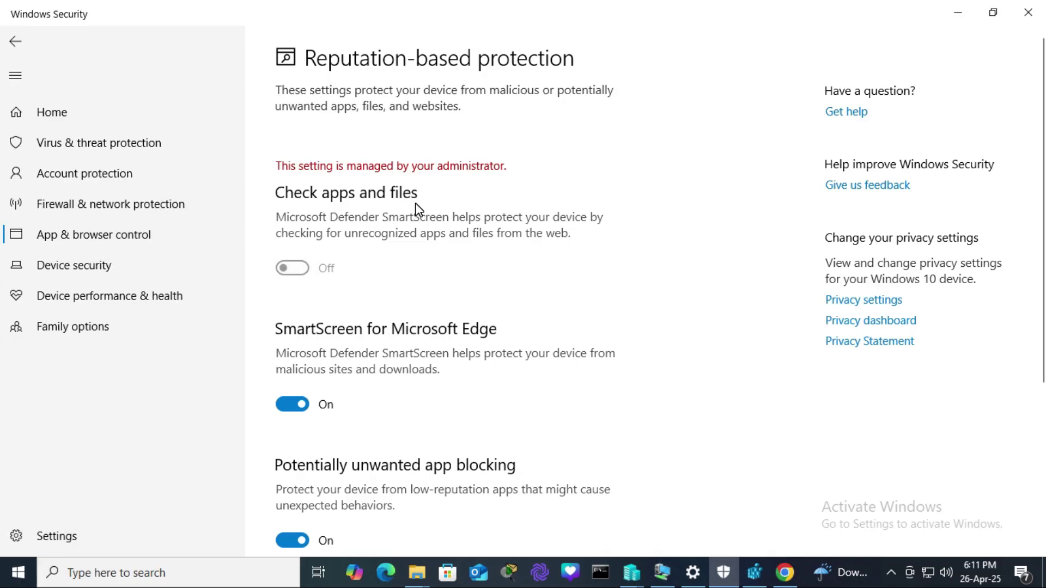
# Close Windows Security and the leftover Registry Editor, then launch regedit from Start search
pyautogui.click(1028, 12)
pyautogui.click(900, 62)
pyautogui.click(129, 575)
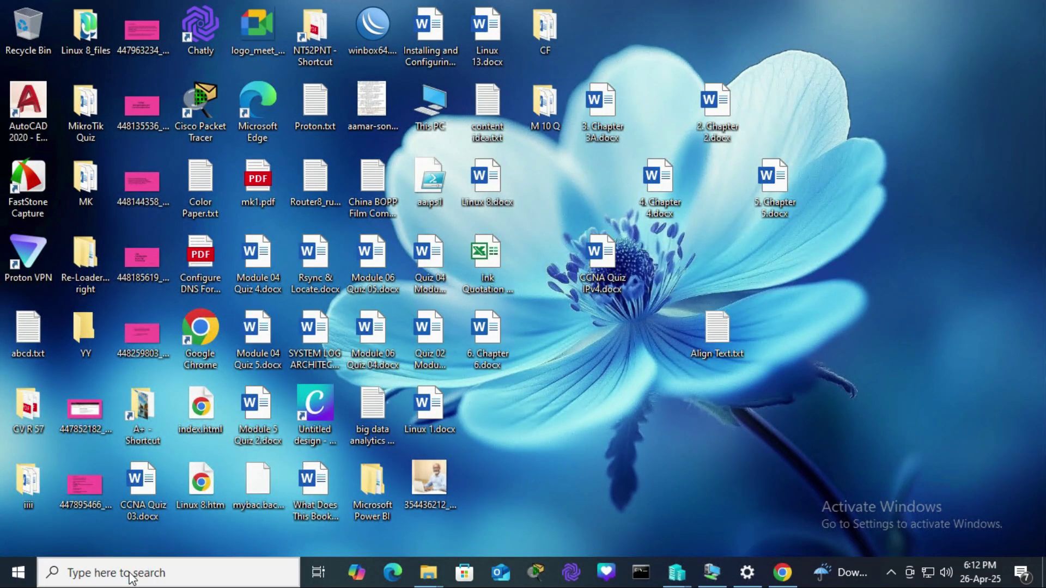
pyautogui.write('regedit')
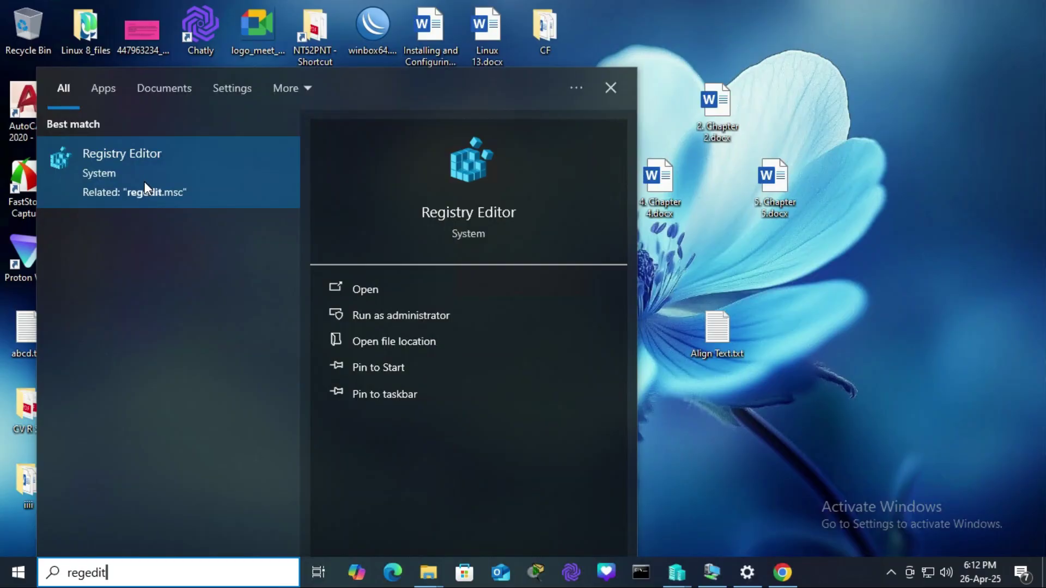
pyautogui.rightClick(145, 187)
pyautogui.click(210, 200)
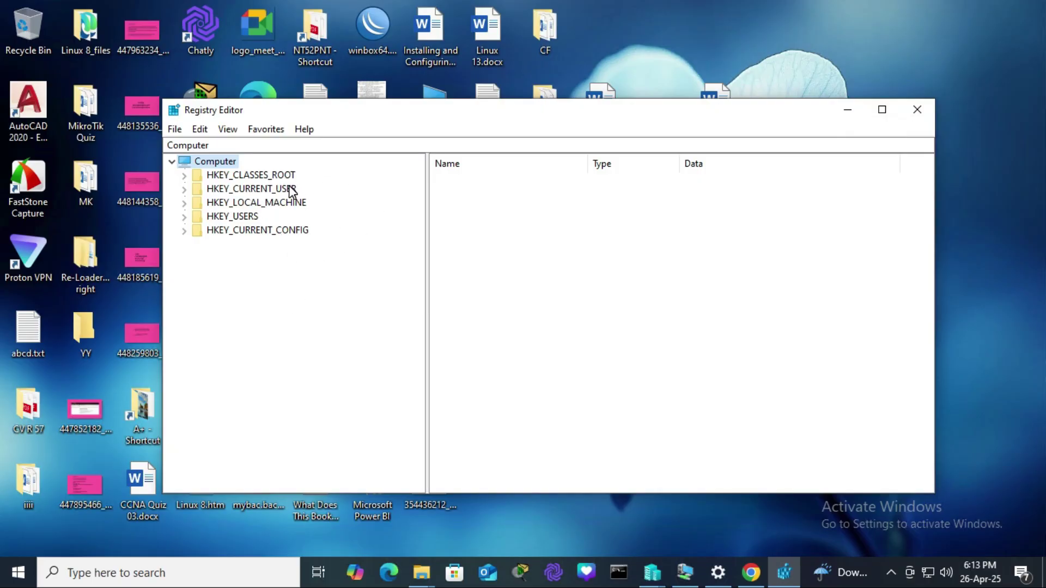
# Open and dismiss the File menu, then select HKEY_LOCAL_MACHINE in the tree
pyautogui.click(175, 130)
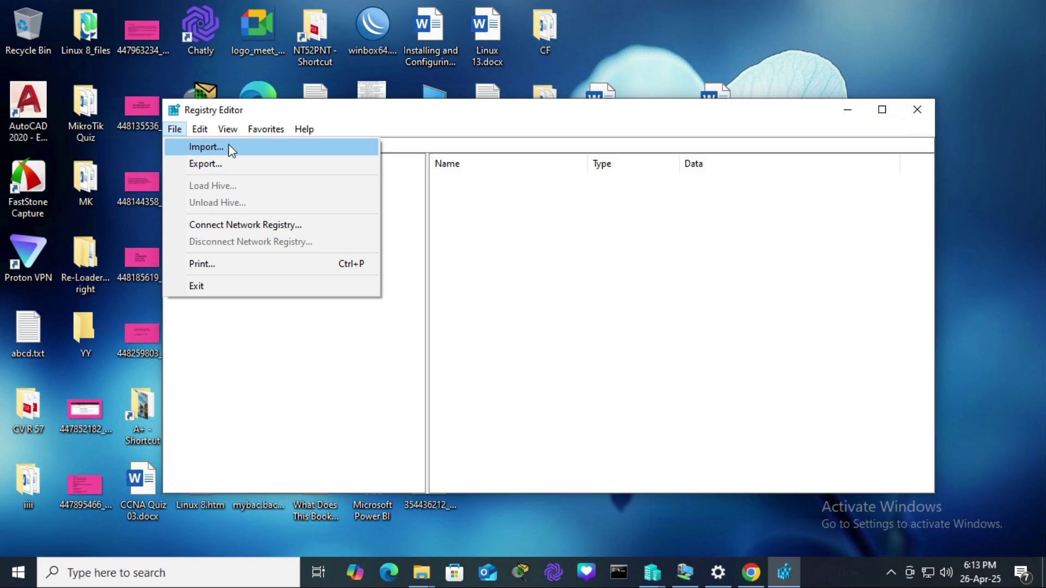
pyautogui.click(420, 279)
pyautogui.click(275, 202)
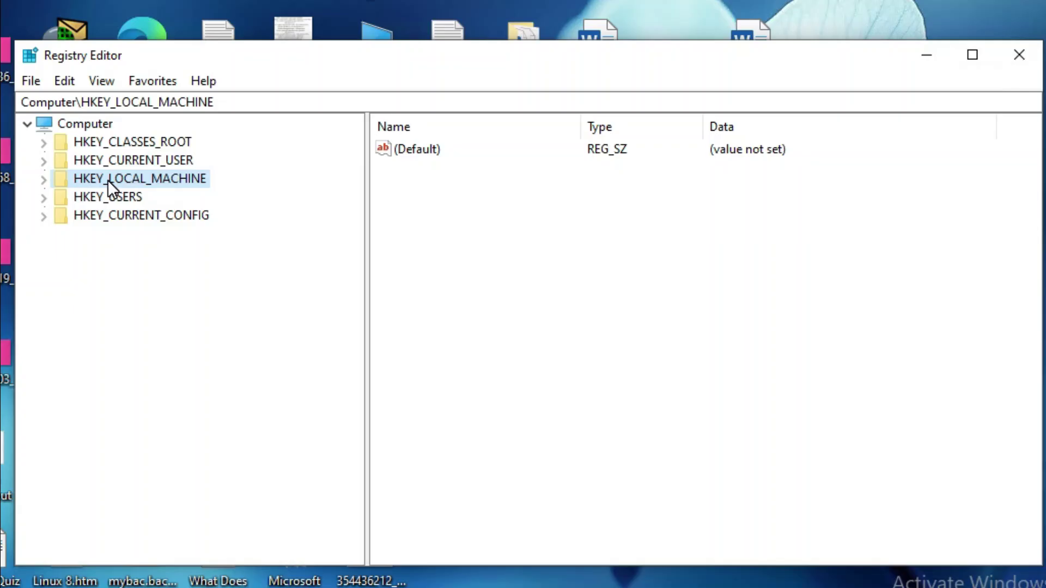
# Expand HKEY_LOCAL_MACHINE > SOFTWARE > Microsoft and expand the Windows Defender key
pyautogui.click(45, 180)
pyautogui.click(120, 288)
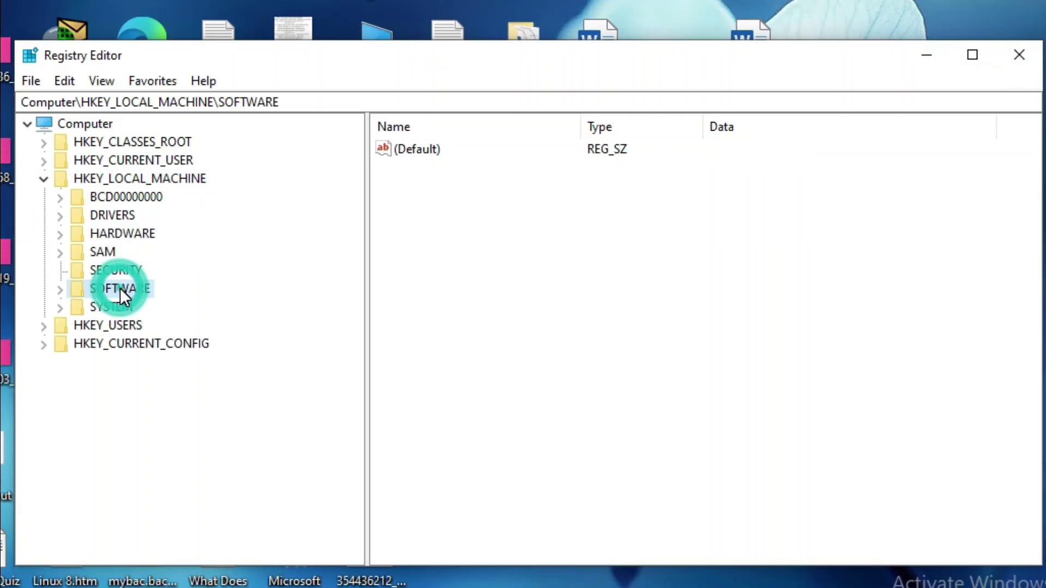
pyautogui.click(63, 288)
pyautogui.moveTo(353, 276); pyautogui.dragTo(352, 373)
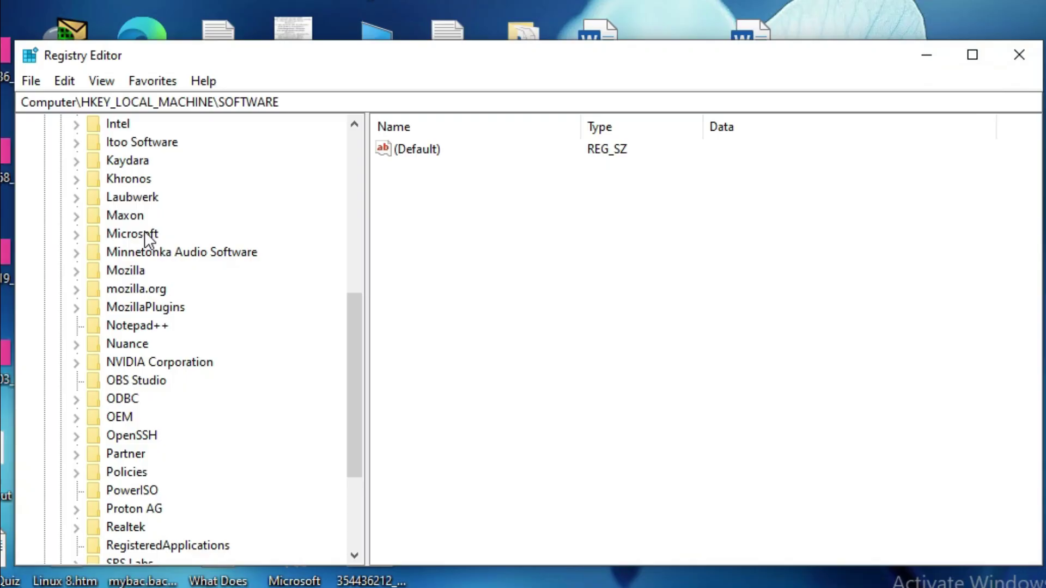
pyautogui.click(145, 236)
pyautogui.click(82, 231)
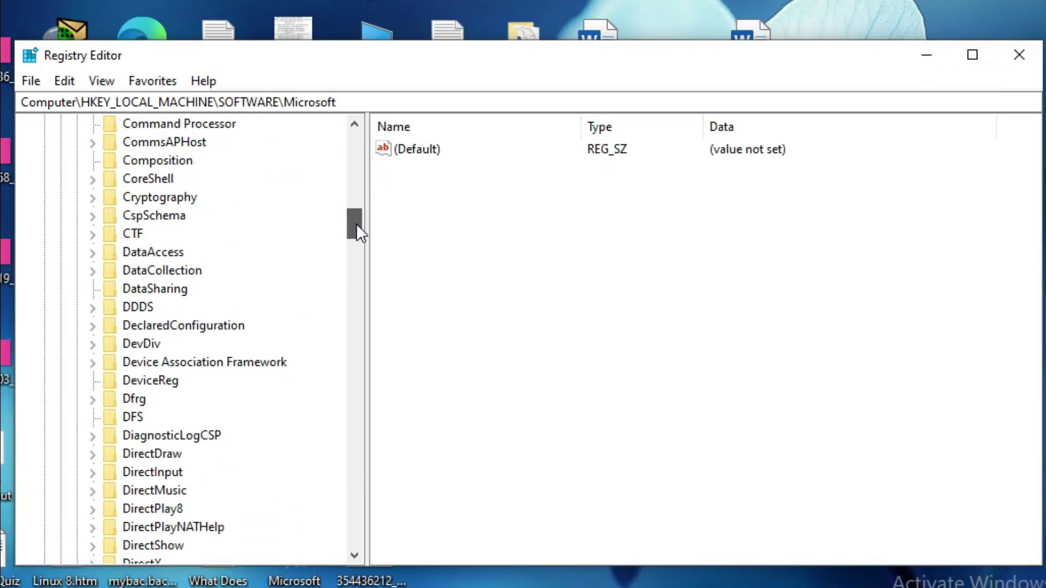
pyautogui.moveTo(357, 183); pyautogui.dragTo(356, 483)
pyautogui.click(196, 288)
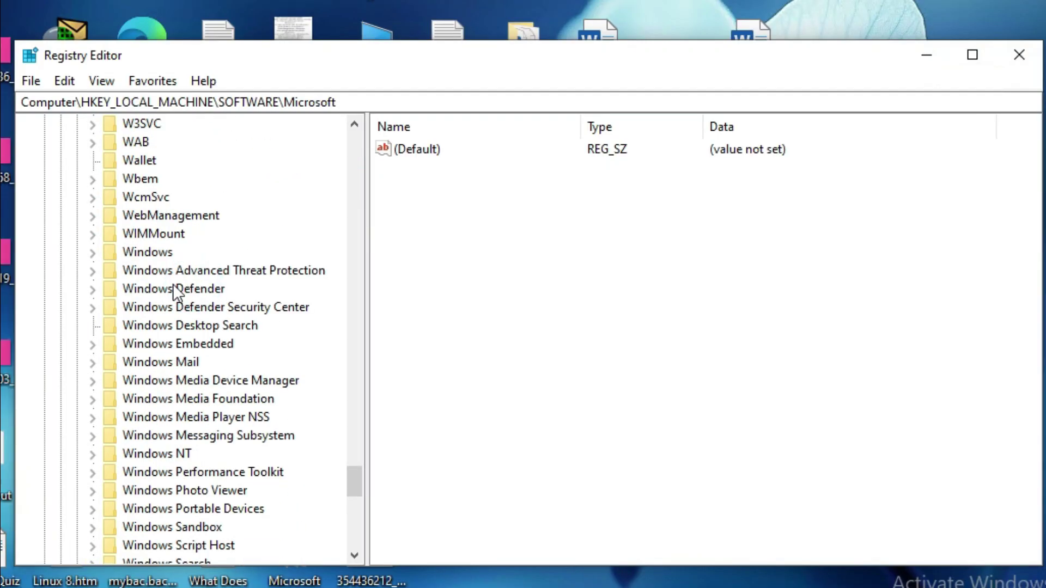
pyautogui.click(93, 288)
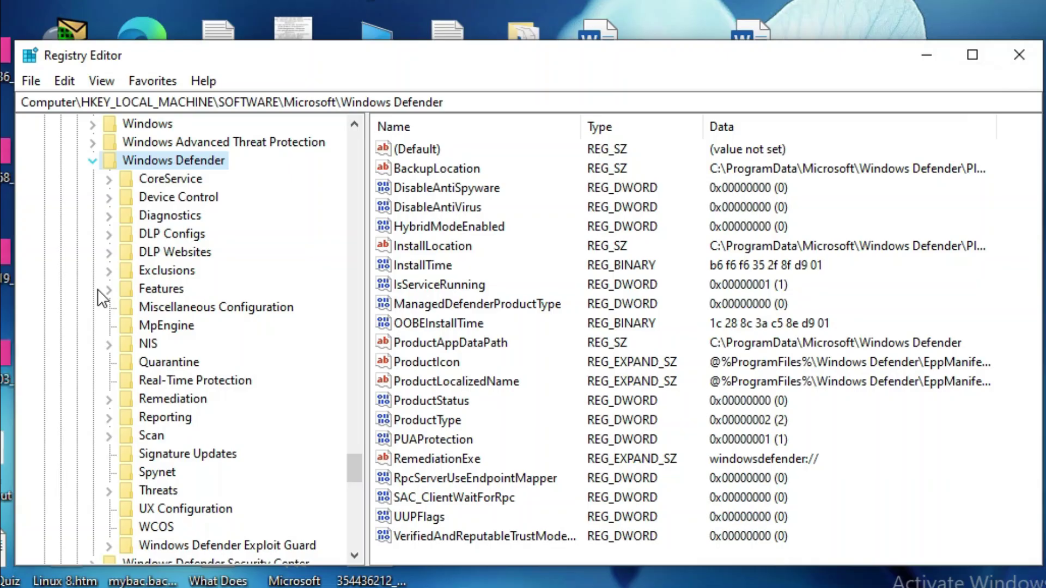
# Copy the key name 'Windows Defender' from its rename field
pyautogui.rightClick(172, 160)
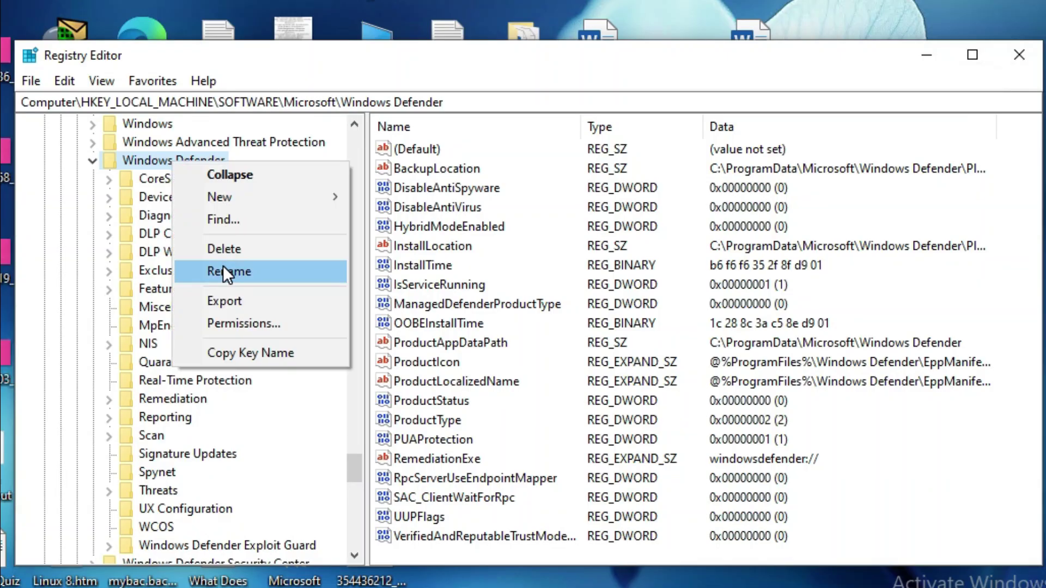
pyautogui.click(259, 271)
pyautogui.rightClick(188, 161)
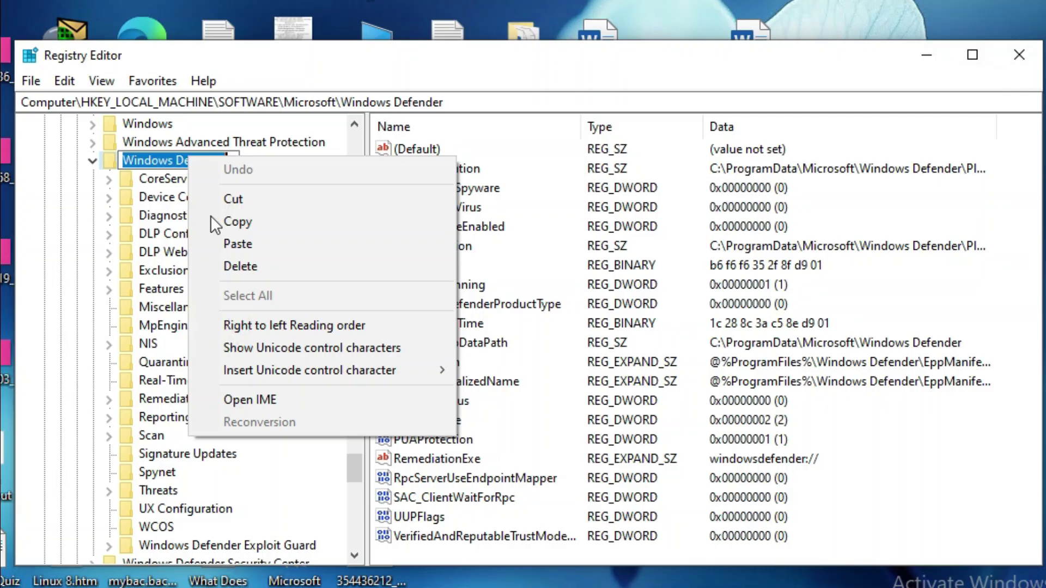
pyautogui.click(232, 220)
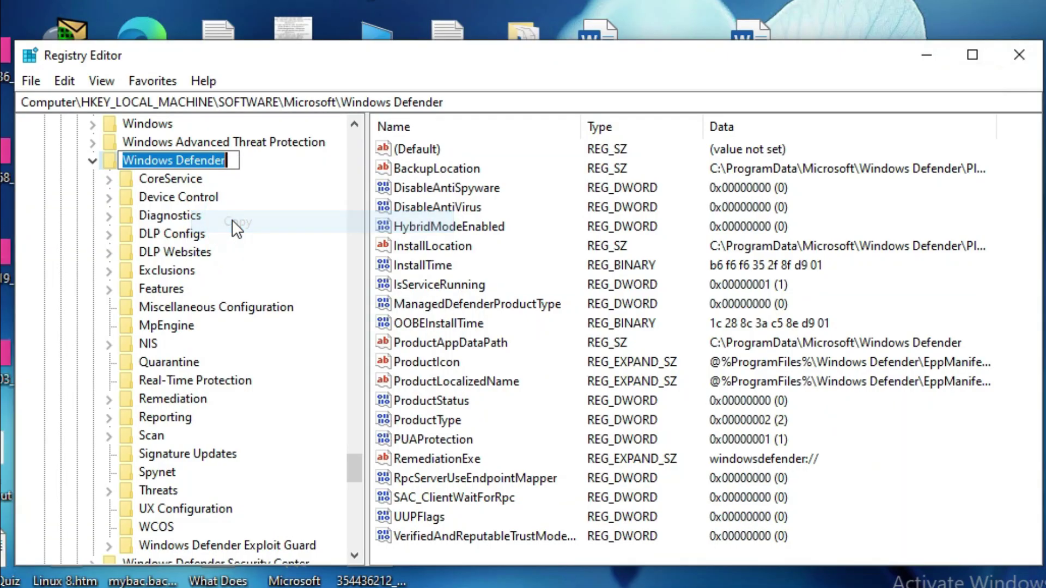
# Export the Windows Defender key to the Desktop as 'Windows Defender'
pyautogui.rightClick(196, 157)
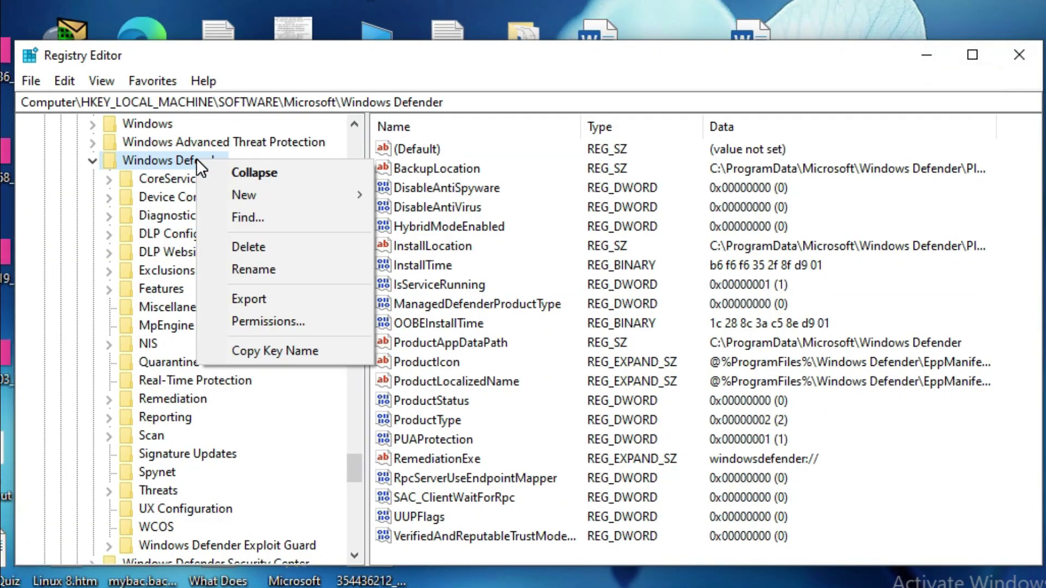
pyautogui.click(243, 296)
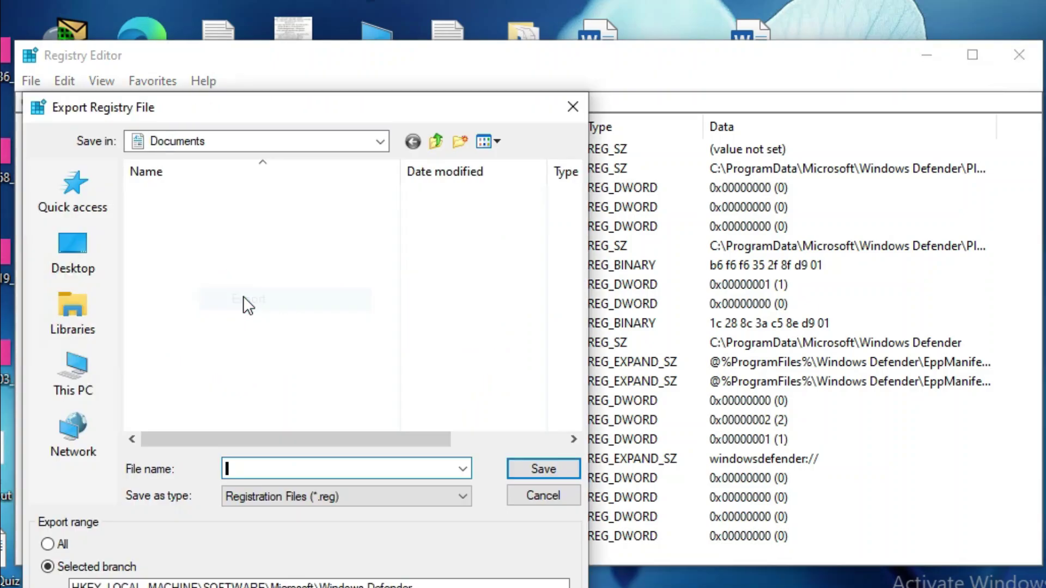
pyautogui.click(86, 253)
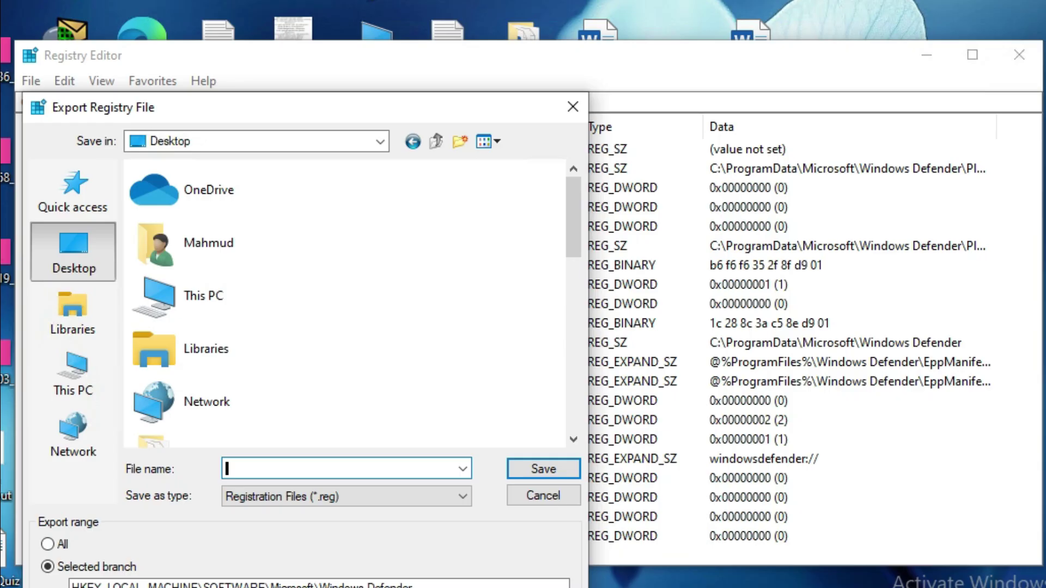
pyautogui.rightClick(238, 470)
pyautogui.click(288, 276)
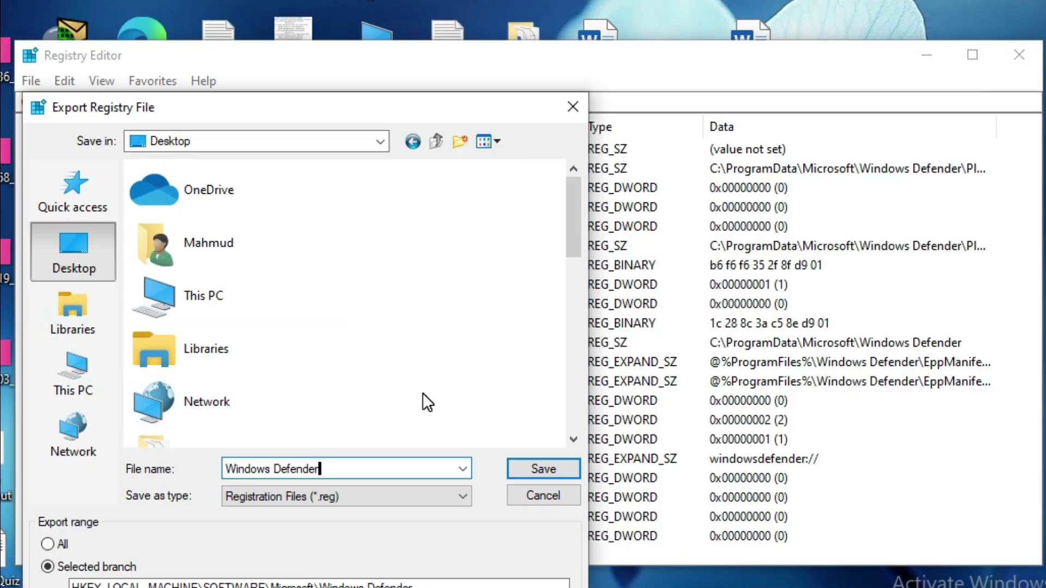
pyautogui.click(543, 469)
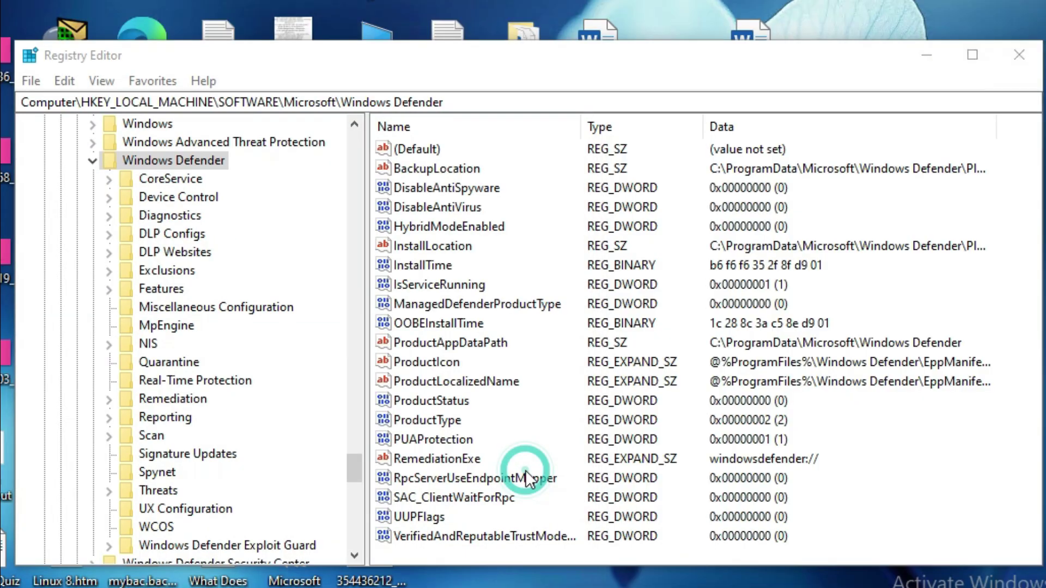
# Move Registry Editor aside, open Windows Defender.reg, and select Real-Time Protection
pyautogui.moveTo(315, 55); pyautogui.dragTo(889, 25)
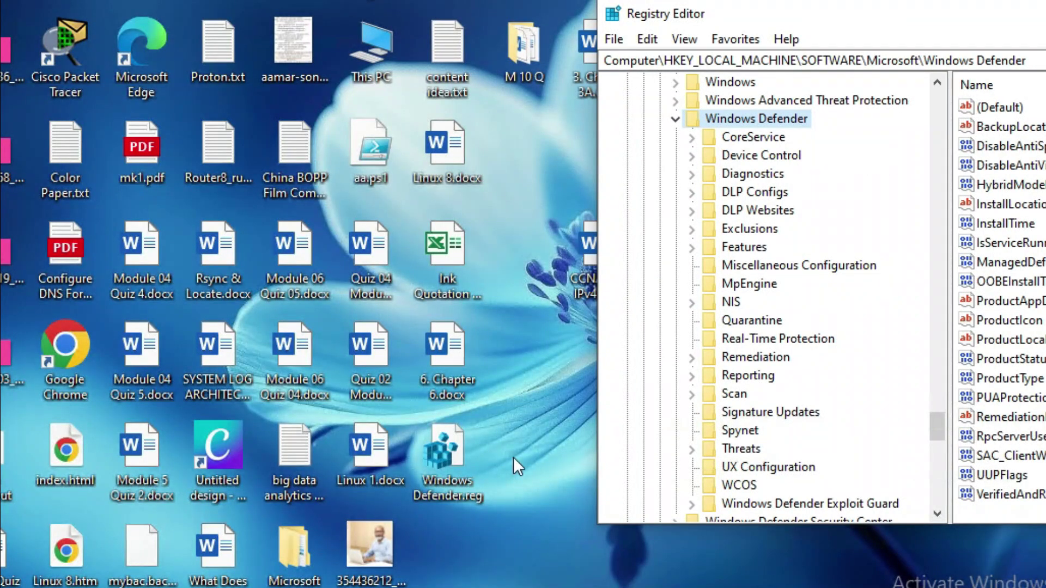
pyautogui.doubleClick(472, 453)
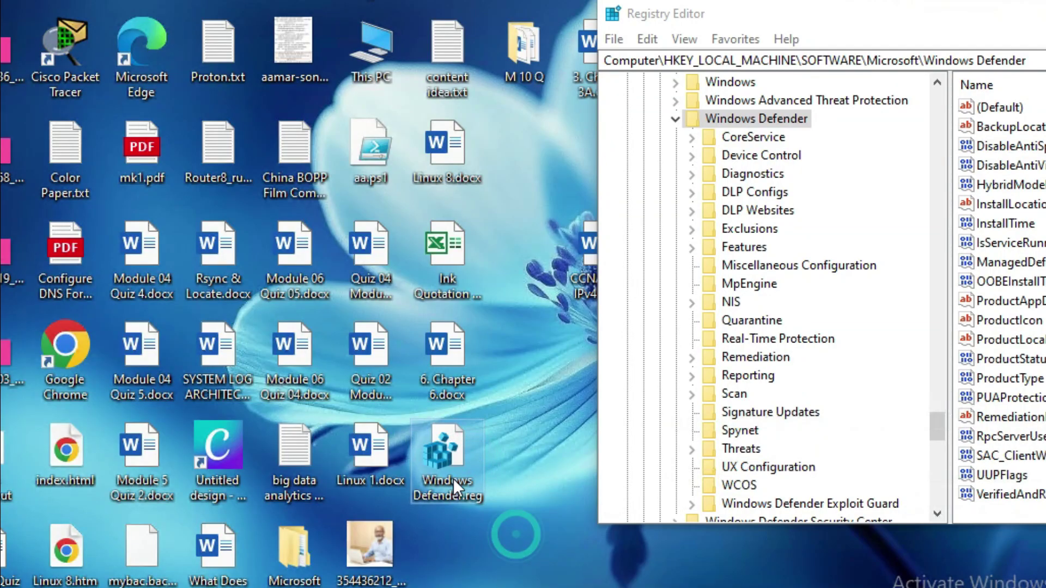
pyautogui.click(218, 346)
# Copy the key name 'Real-Time Protection' from its rename field
pyautogui.rightClick(218, 345)
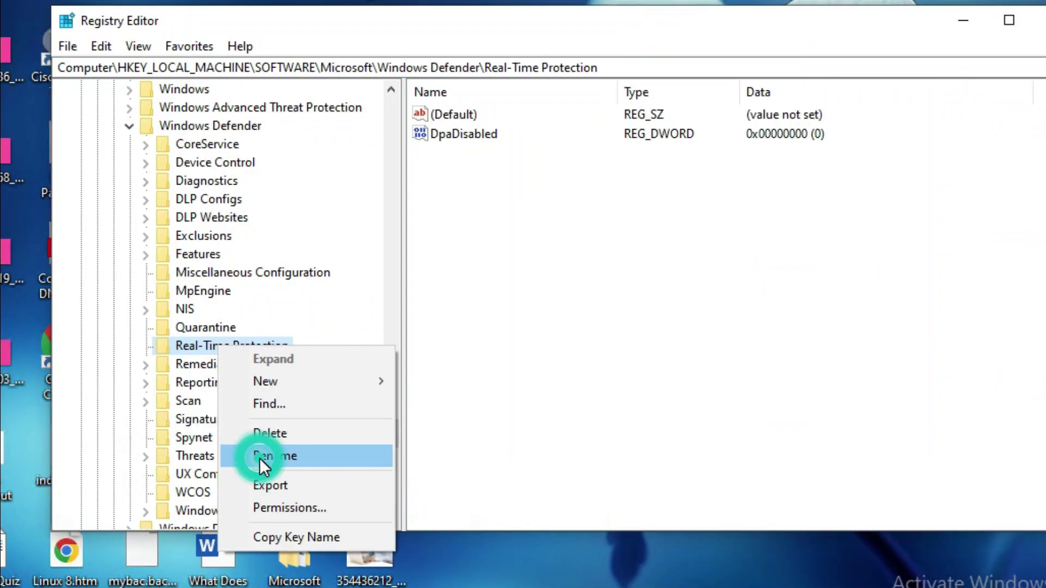
pyautogui.click(259, 458)
pyautogui.rightClick(239, 344)
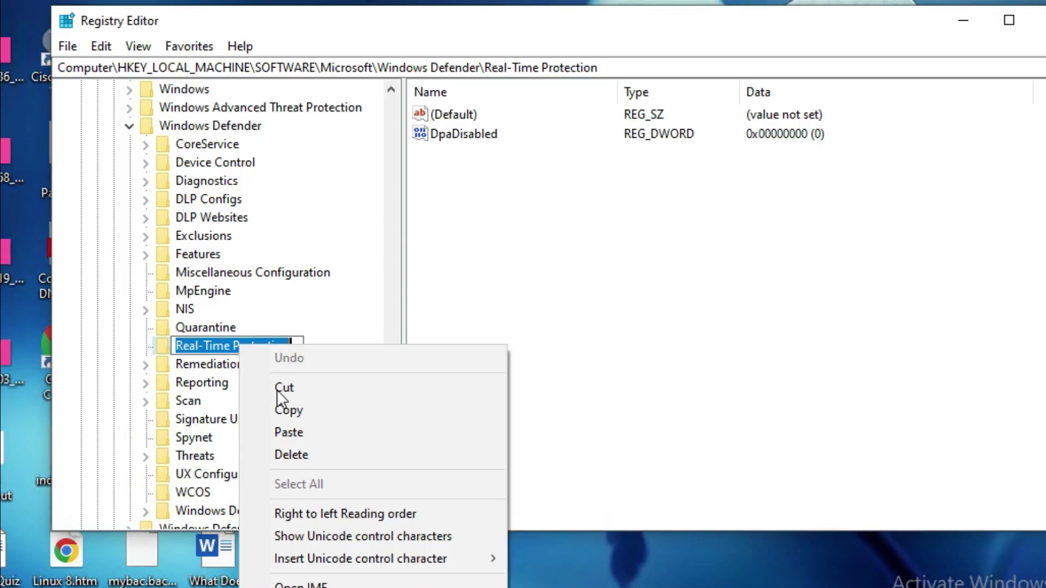
pyautogui.click(286, 405)
pyautogui.press('Return')
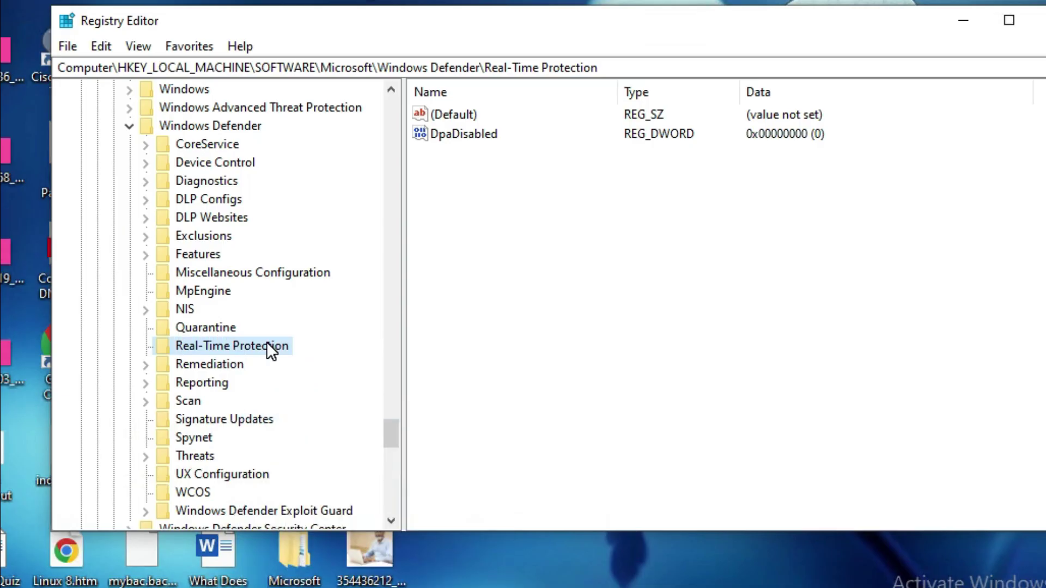
# Export Real-Time Protection to the Desktop as 'Real-Time Protection' and select the new file
pyautogui.rightClick(266, 342)
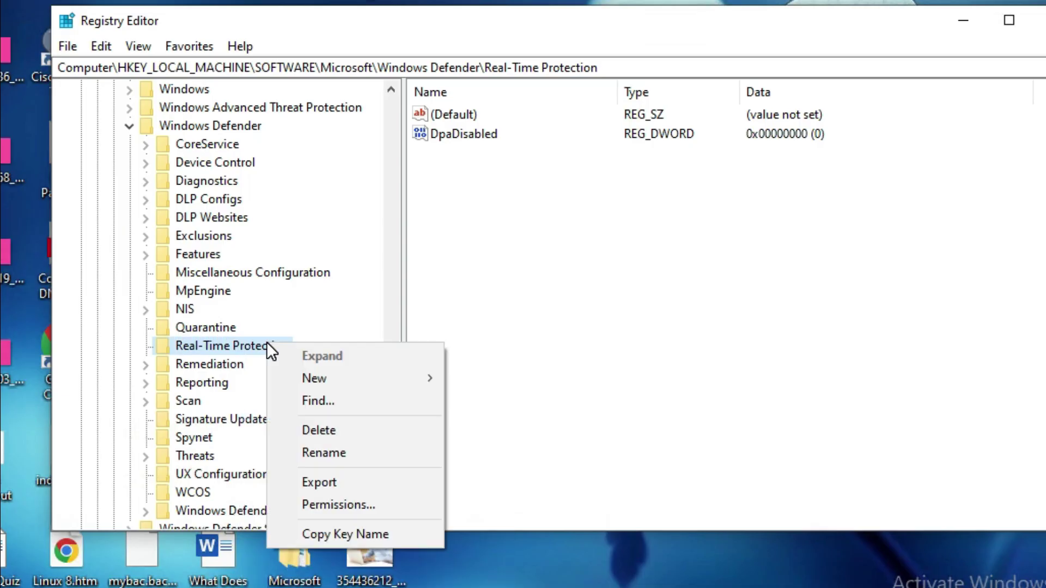
pyautogui.click(318, 480)
pyautogui.click(96, 234)
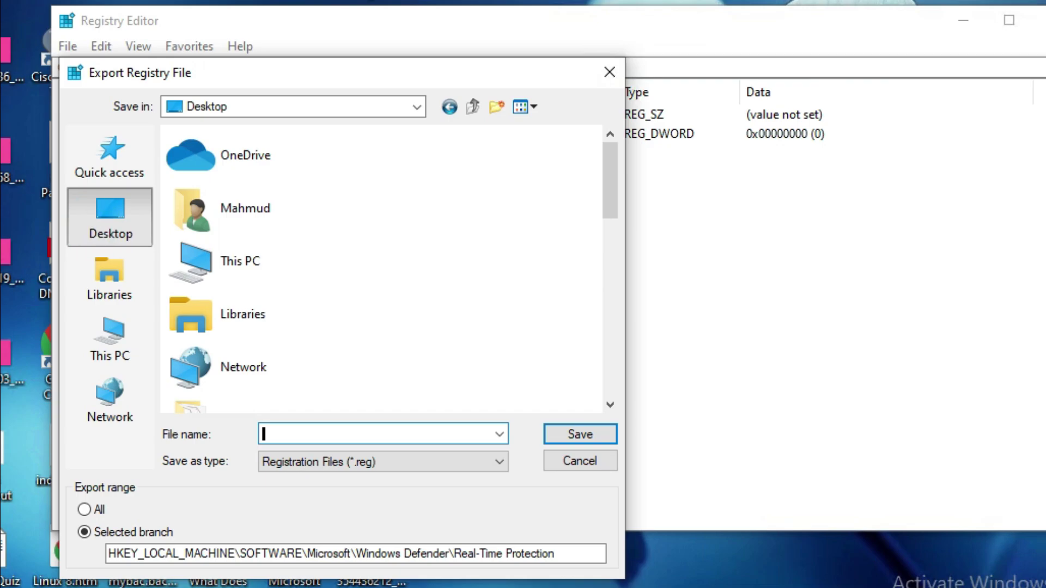
pyautogui.rightClick(280, 434)
pyautogui.click(318, 233)
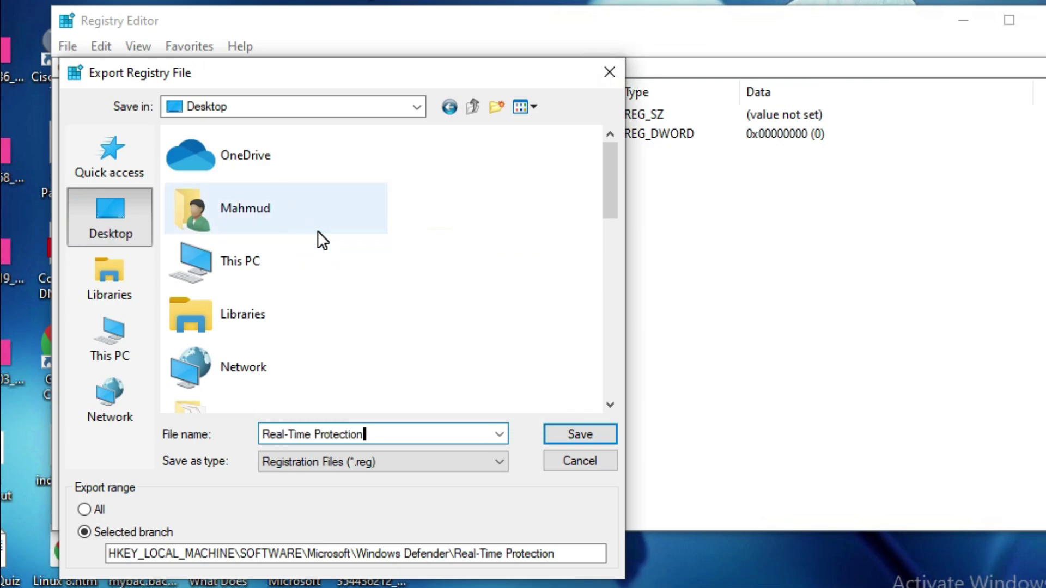
pyautogui.click(579, 436)
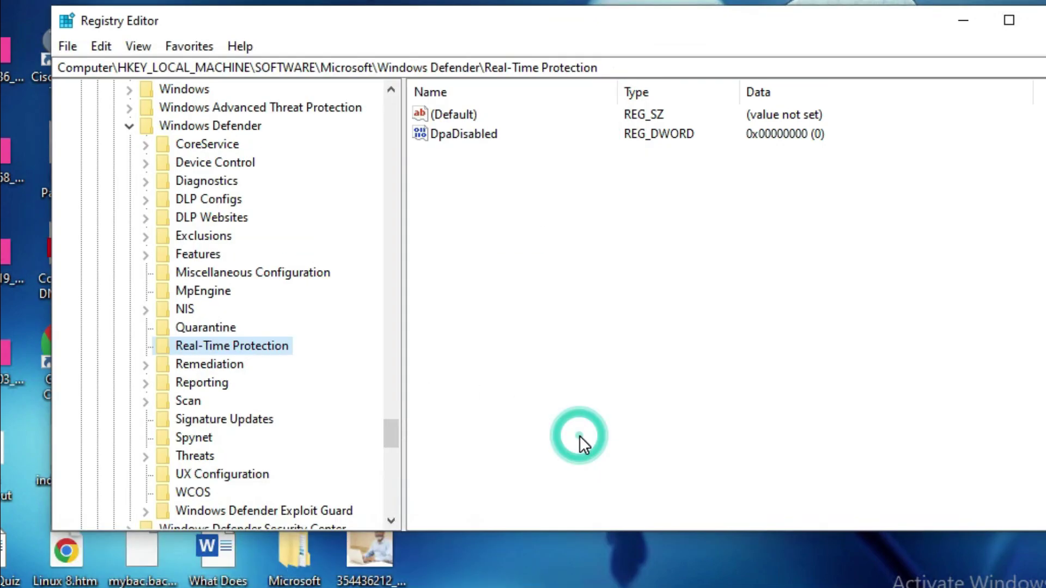
pyautogui.moveTo(515, 583); pyautogui.dragTo(432, 438)
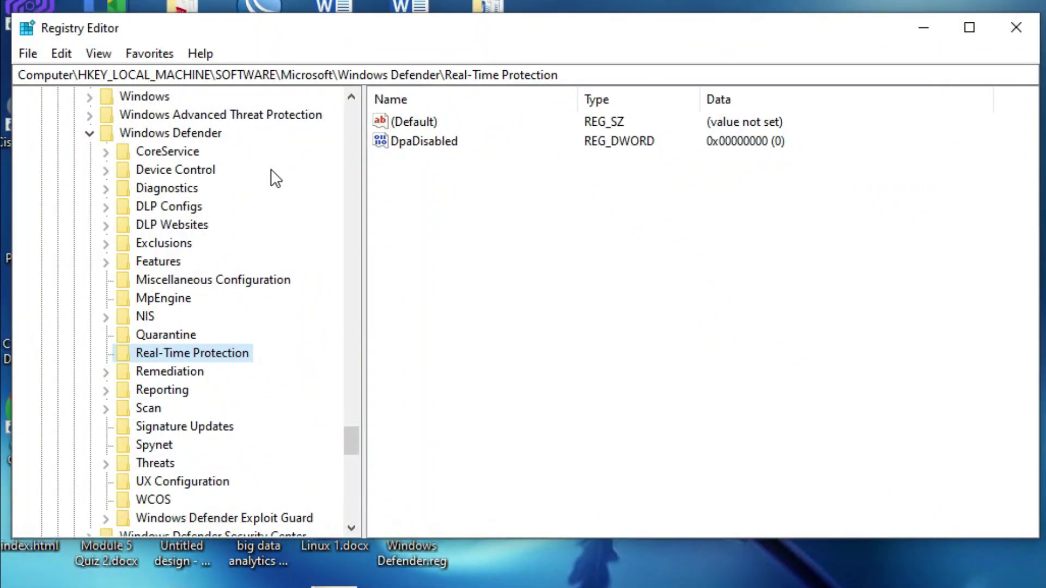
# Delete the Windows Defender key, confirming Yes in Confirm Key Delete
pyautogui.click(170, 131)
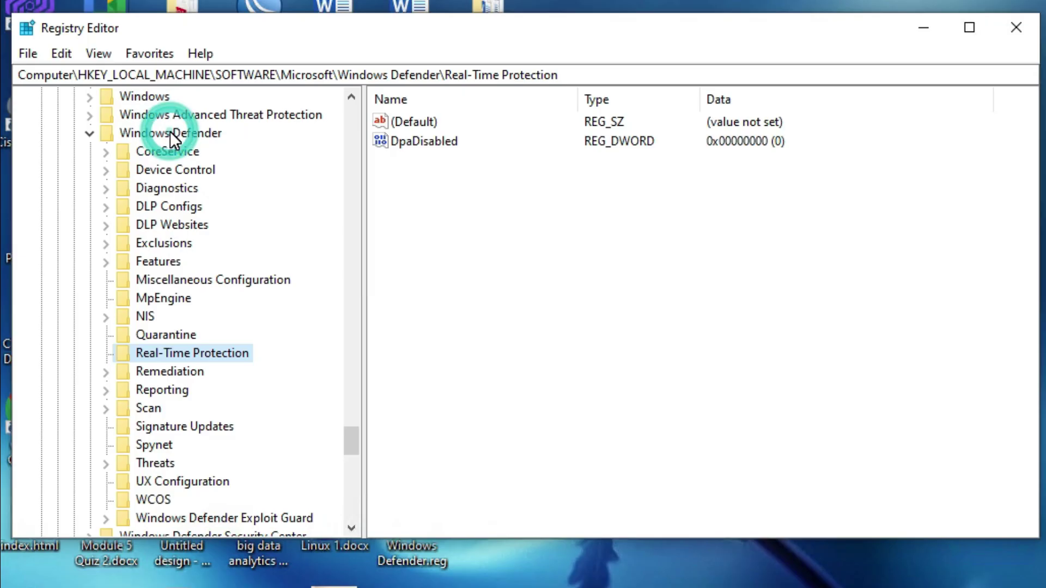
pyautogui.rightClick(169, 131)
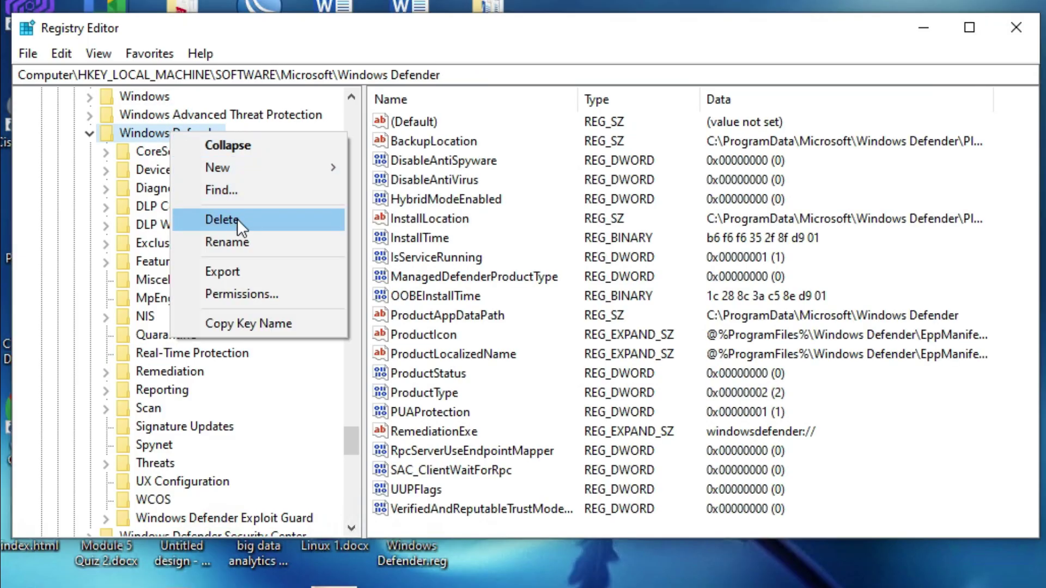
pyautogui.click(252, 220)
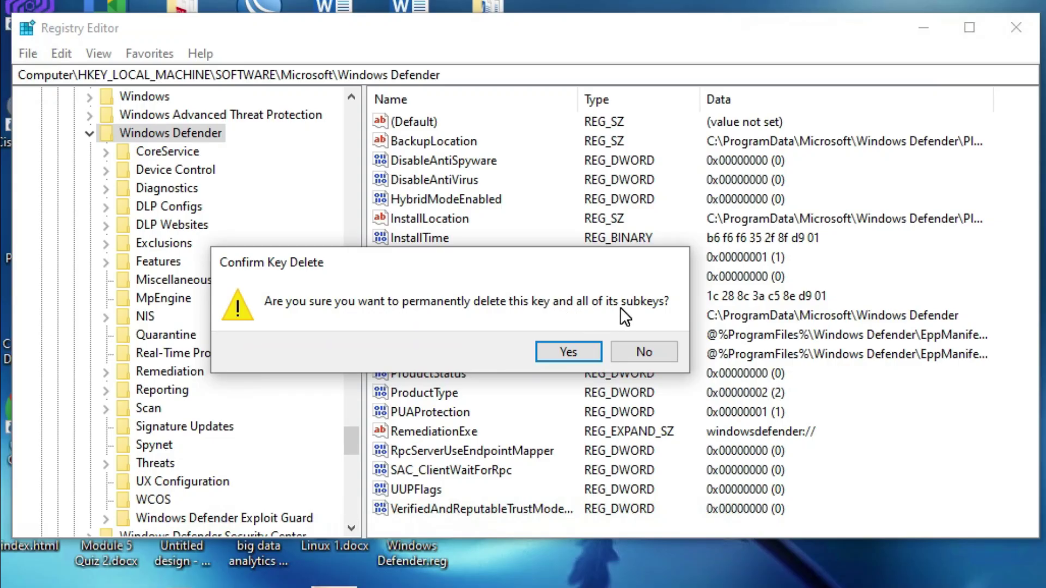
pyautogui.click(564, 352)
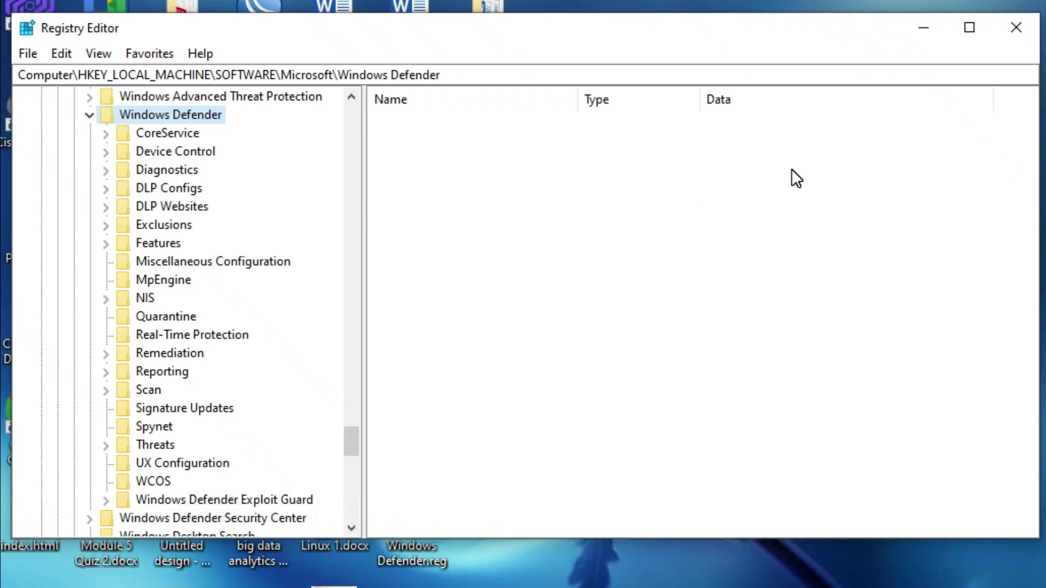
# Close Registry Editor and show the Start menu's power options
pyautogui.click(1021, 25)
pyautogui.click(18, 573)
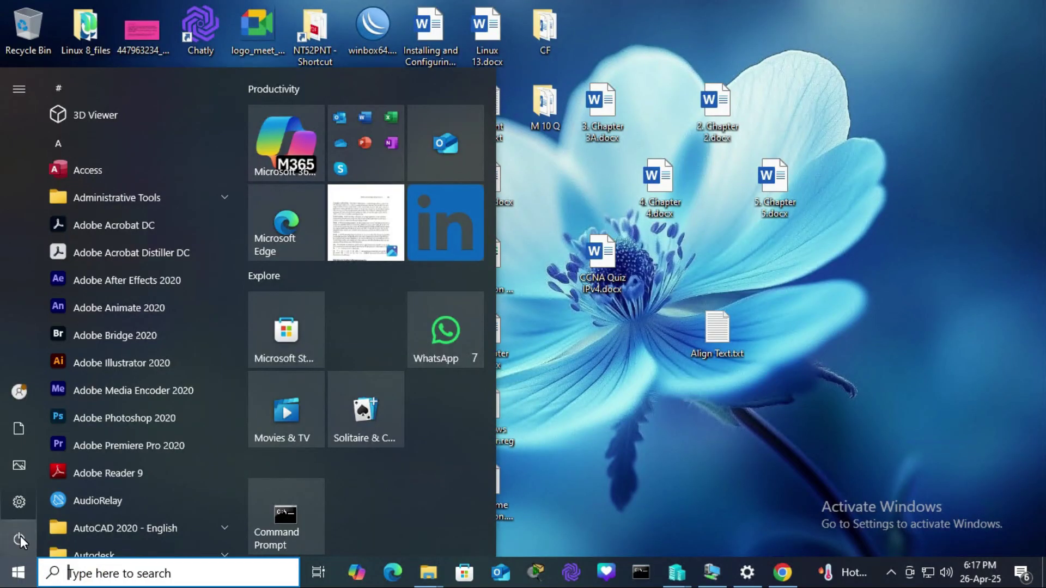
pyautogui.click(21, 536)
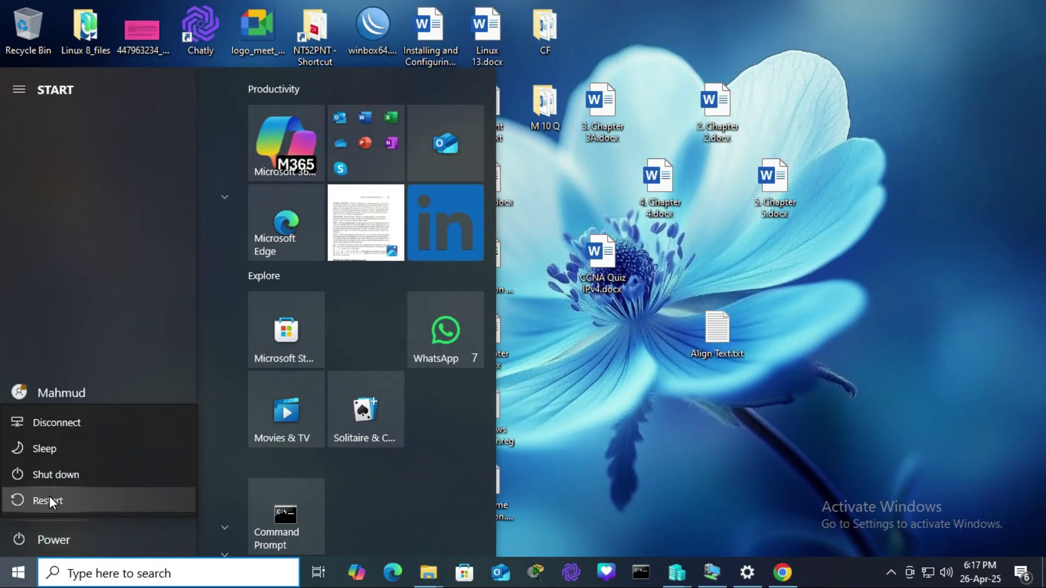